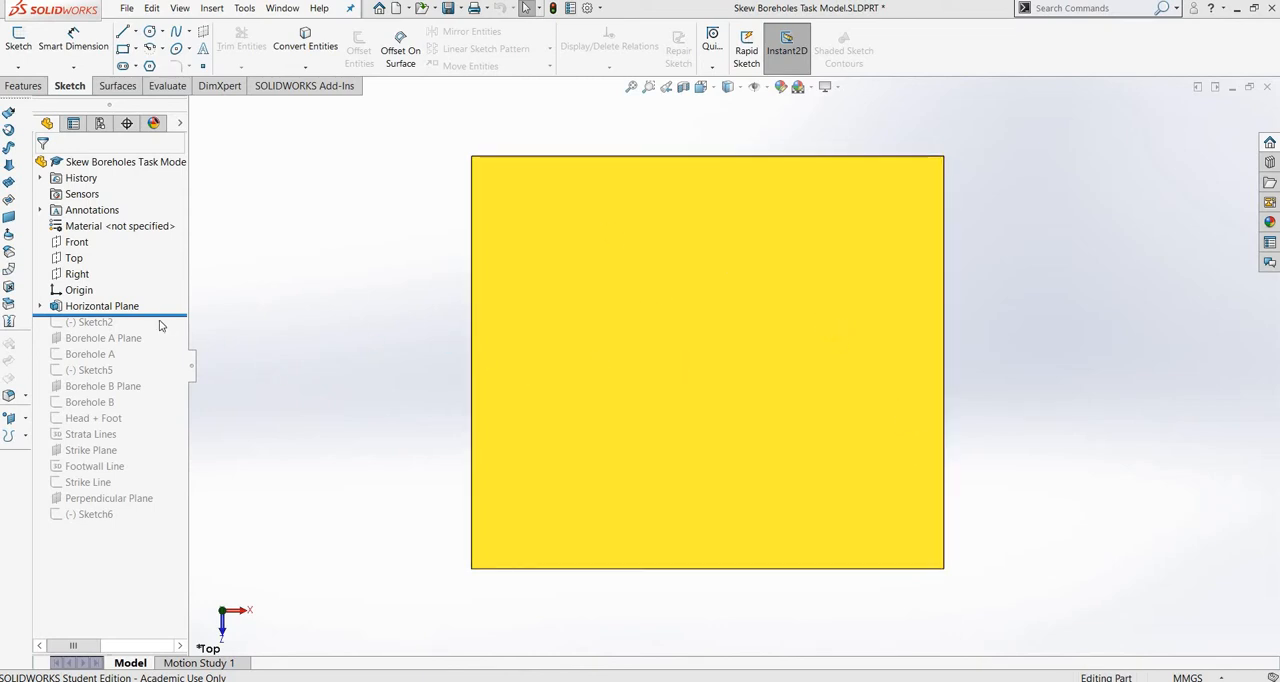
# Roll the feature history forward through Sketch2, Borehole A Plane and Borehole A, viewing the model normal to Borehole A Plane.
pyautogui.moveTo(171, 314)
pyautogui.mouseDown()
pyautogui.moveTo(168, 350)
pyautogui.moveTo(163, 331)
pyautogui.mouseUp()
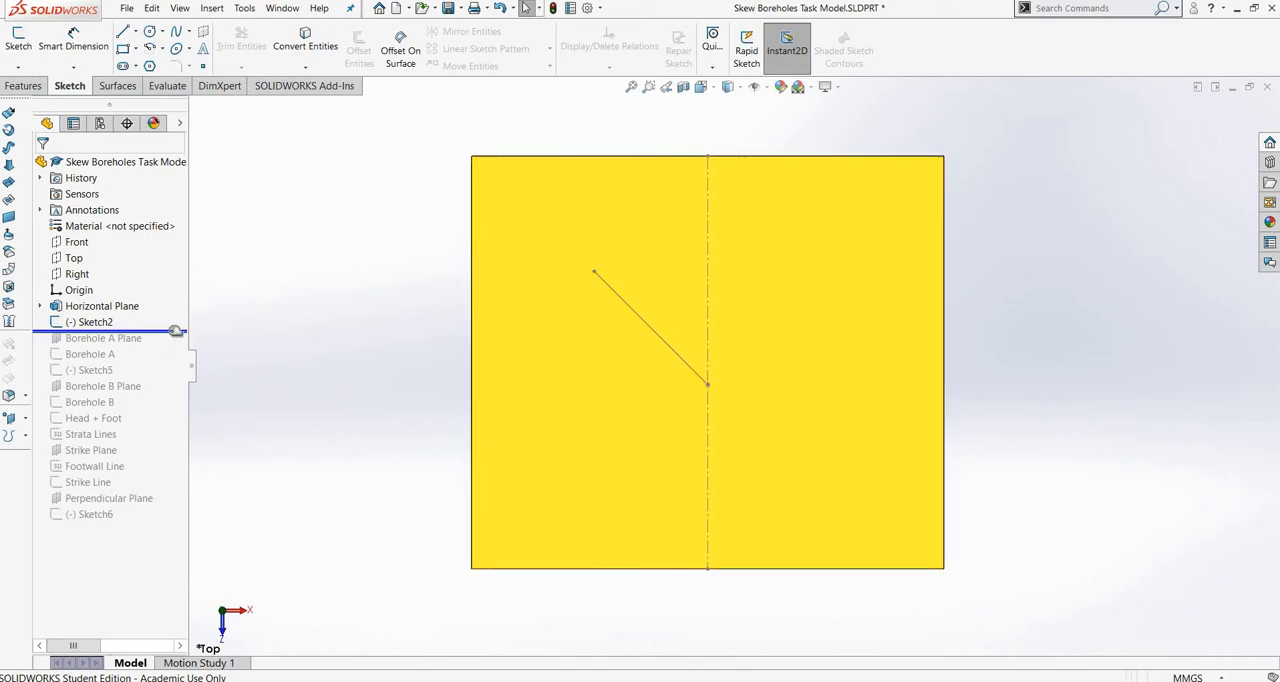
pyautogui.moveTo(175, 331); pyautogui.dragTo(168, 350)
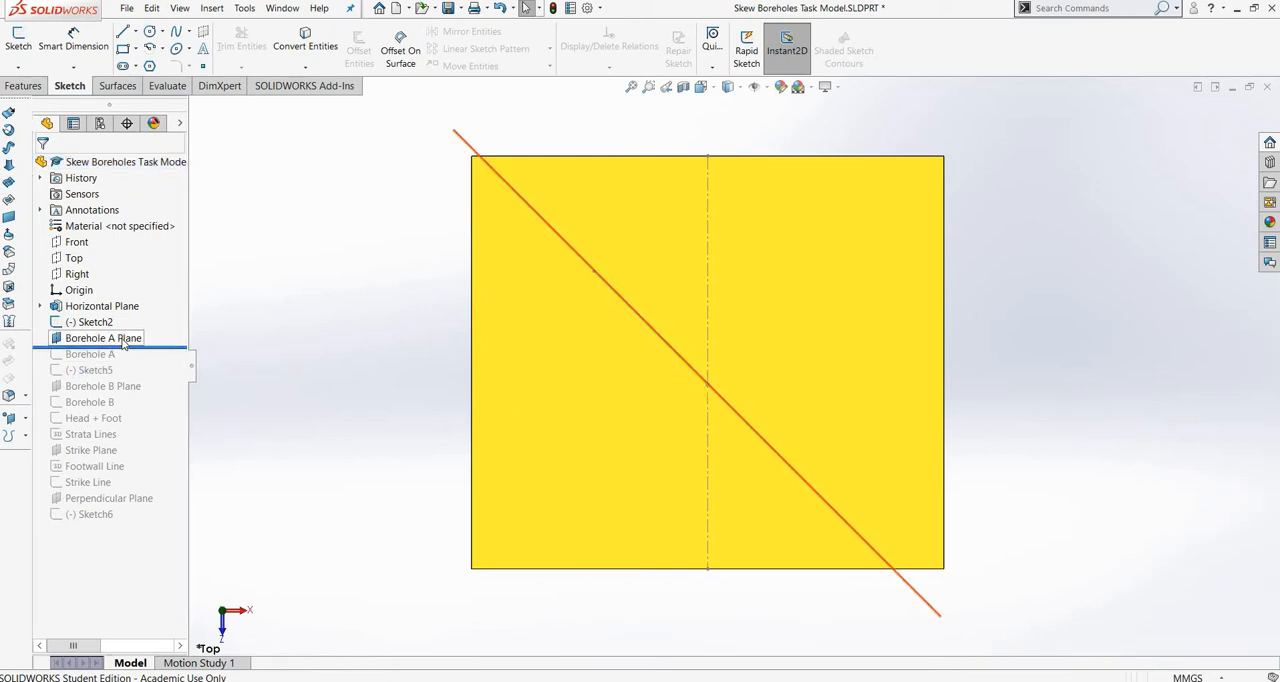
pyautogui.click(140, 338)
pyautogui.click(195, 330)
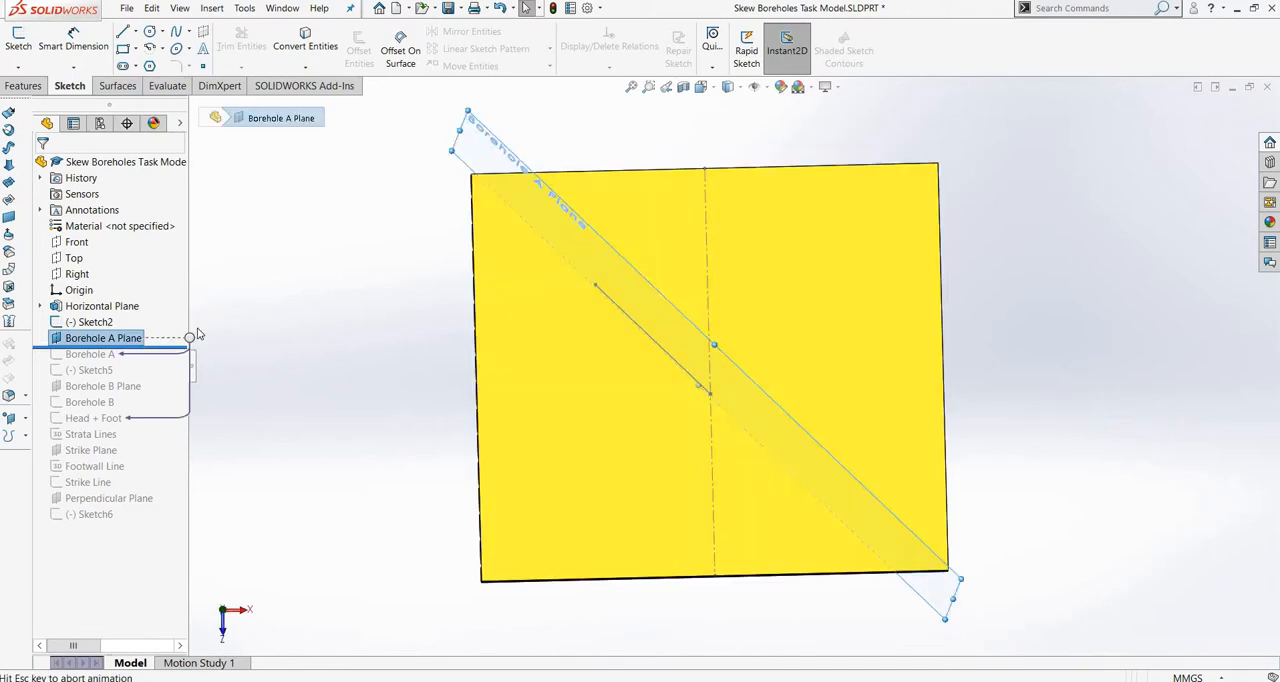
pyautogui.moveTo(163, 348); pyautogui.dragTo(154, 362)
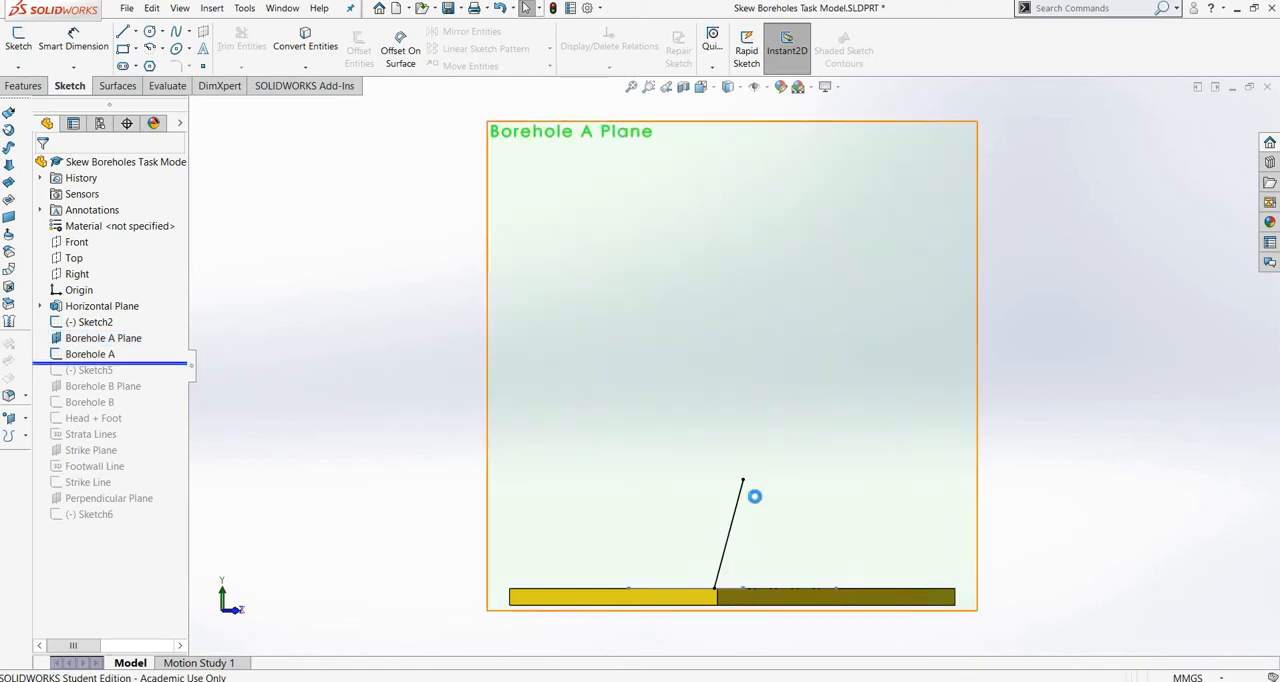
pyautogui.scroll(-4, 755, 505)
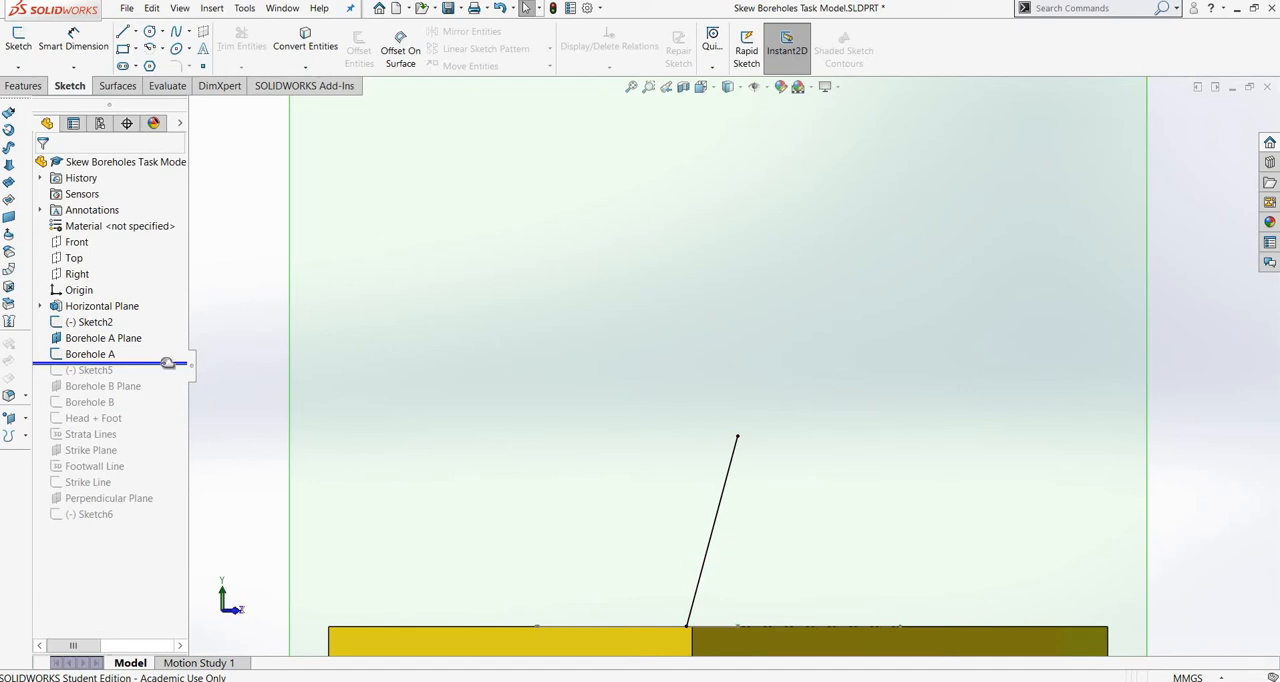
# Roll the feature history forward to include Sketch5, Borehole B Plane and Borehole B, and show the model in front view.
pyautogui.moveTo(167, 364); pyautogui.dragTo(161, 409)
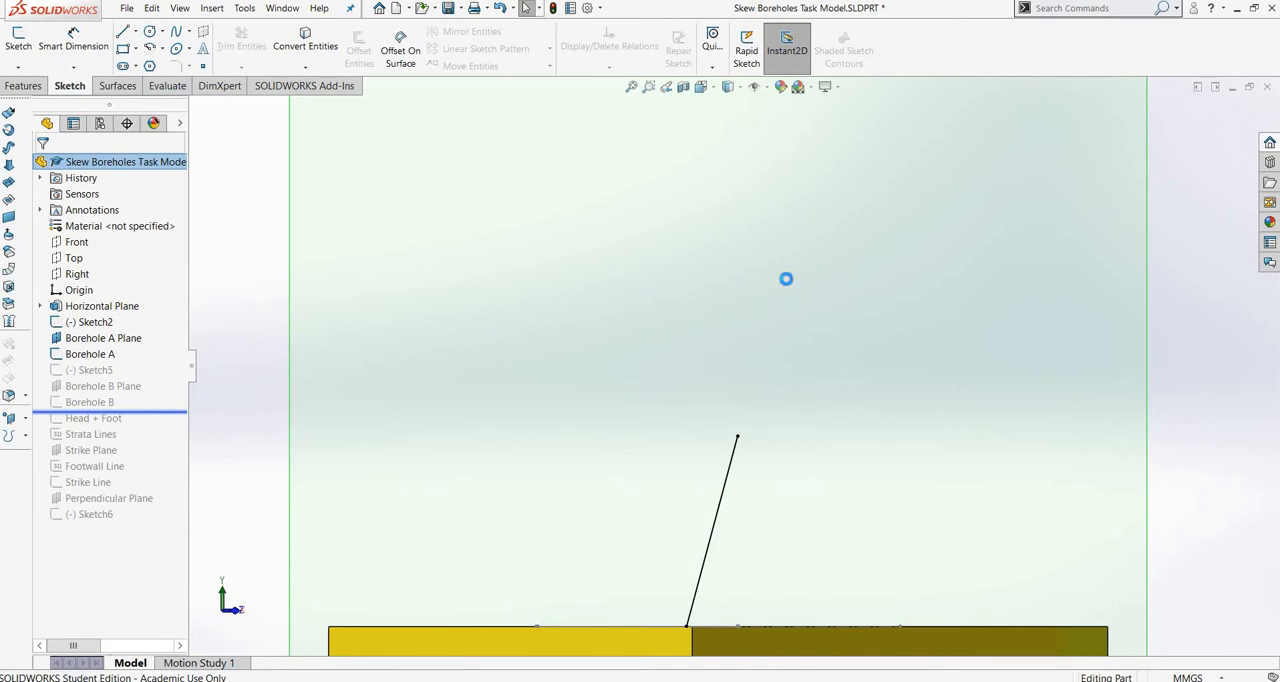
pyautogui.click(704, 88)
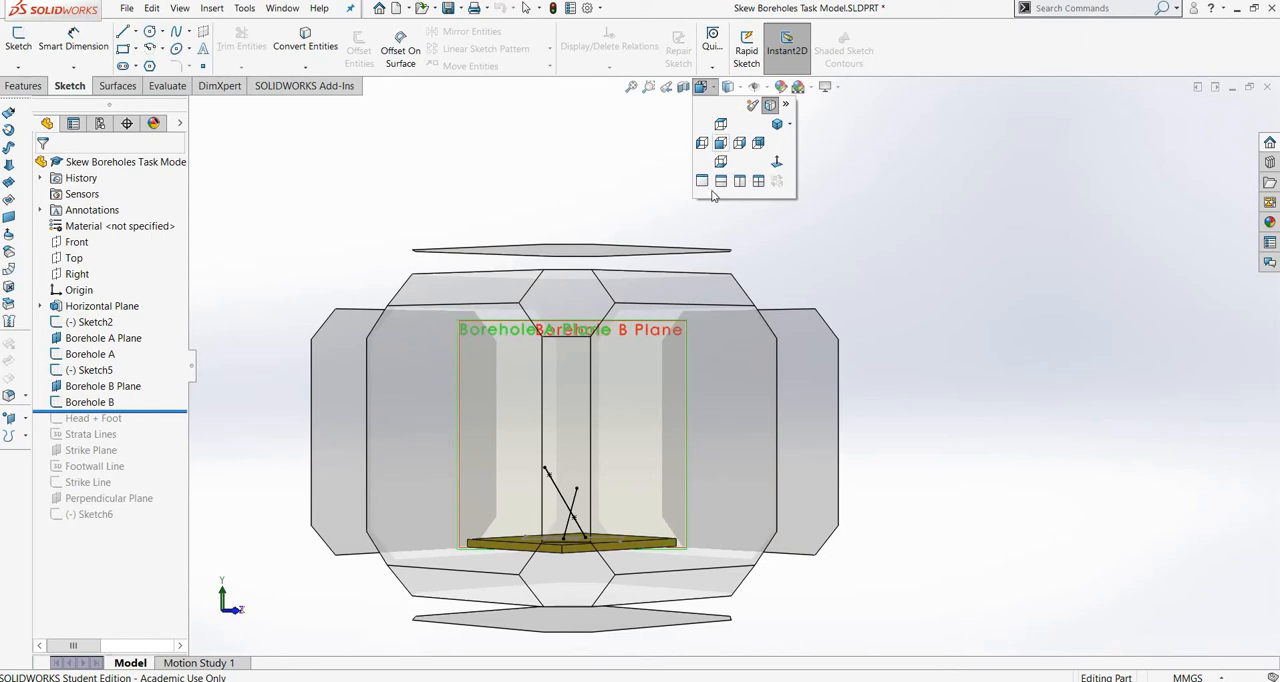
pyautogui.click(721, 143)
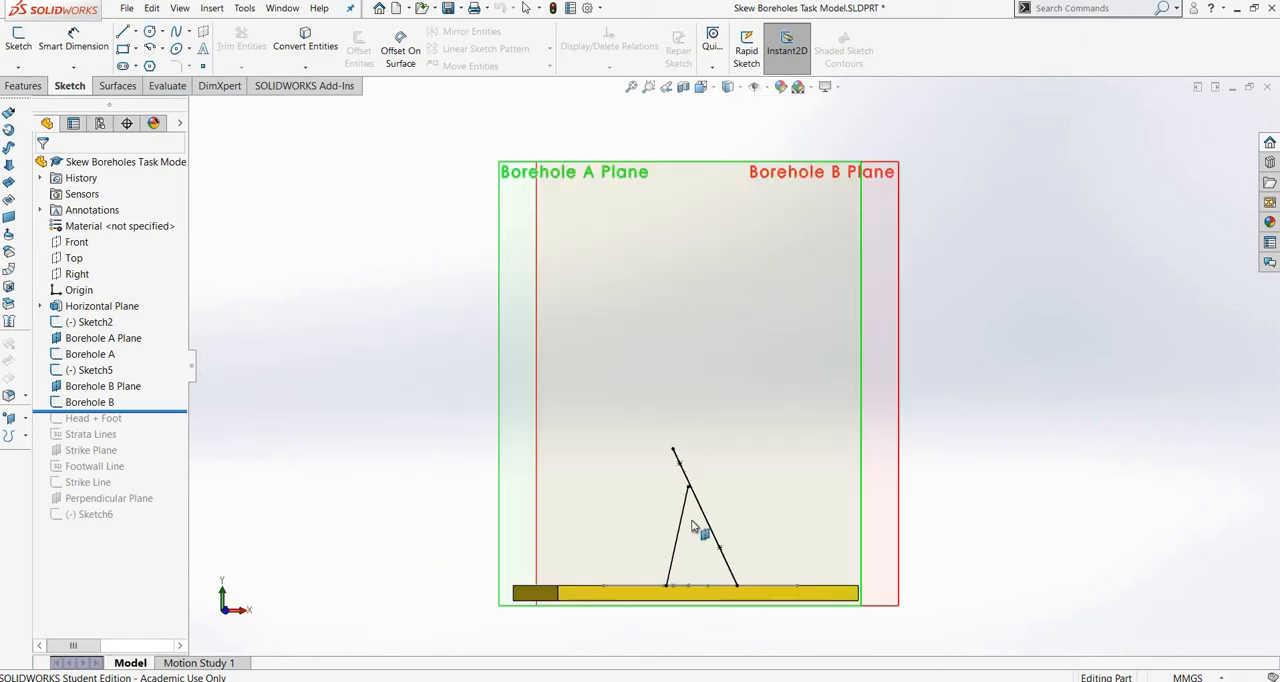
pyautogui.scroll(-1, 768, 532)
pyautogui.scroll(-1, 772, 534)
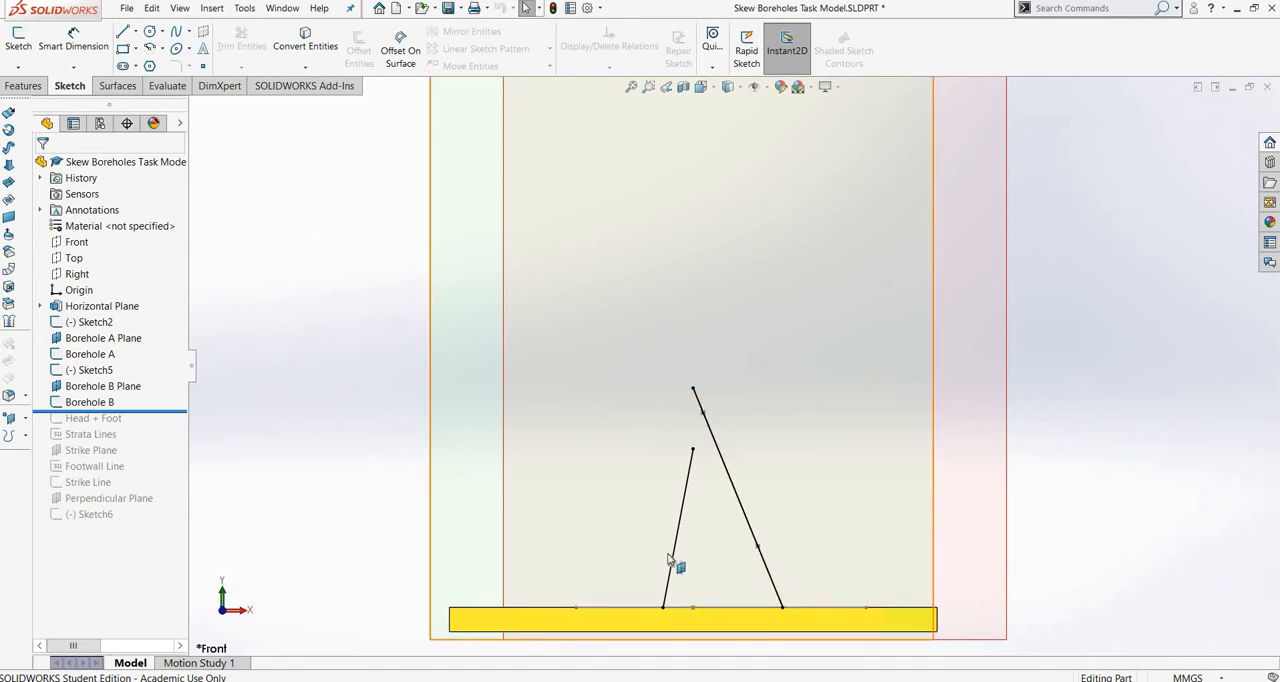
# Examine both borehole lines and their planes from the top and at an angle, and return to the front view.
pyautogui.click(703, 88)
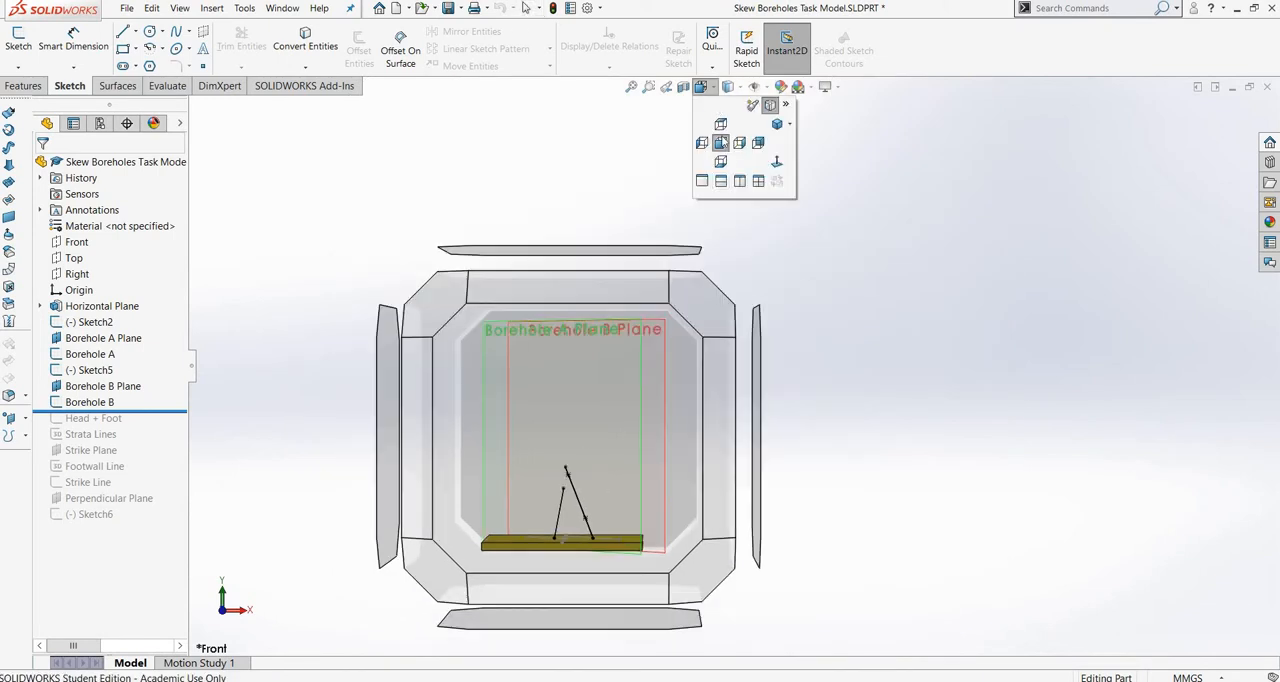
pyautogui.click(721, 126)
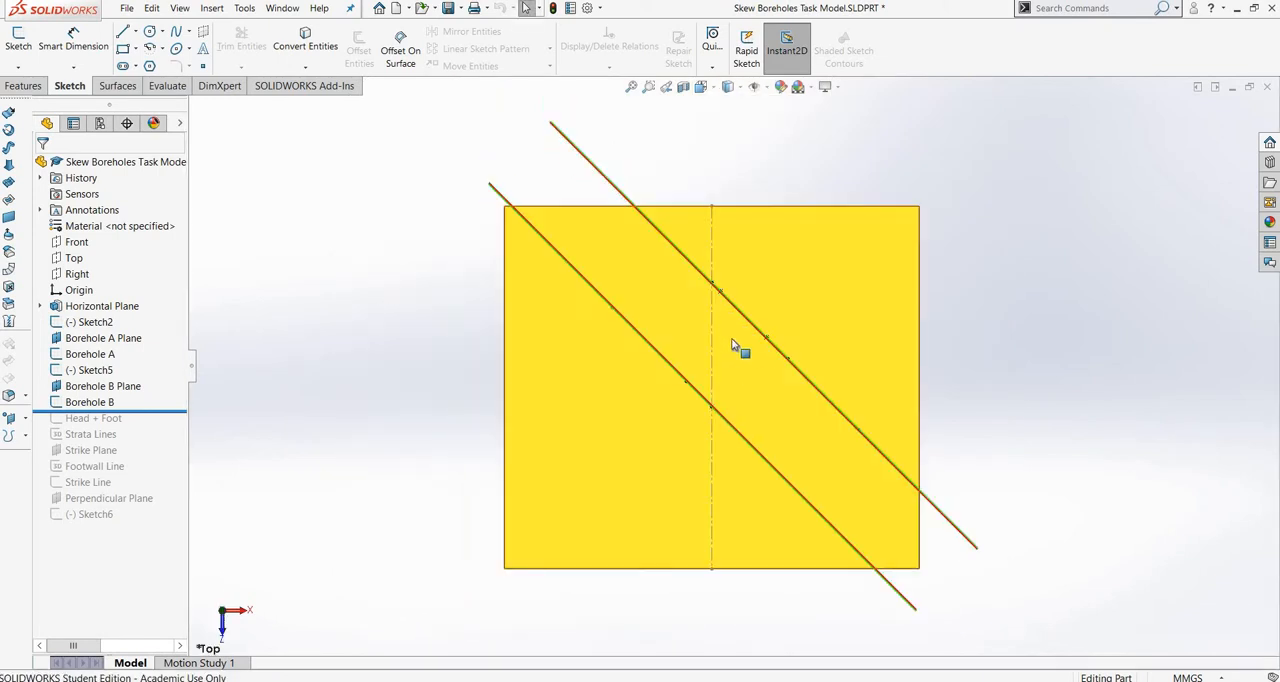
pyautogui.moveTo(748, 349); pyautogui.dragTo(746, 343, button='middle')
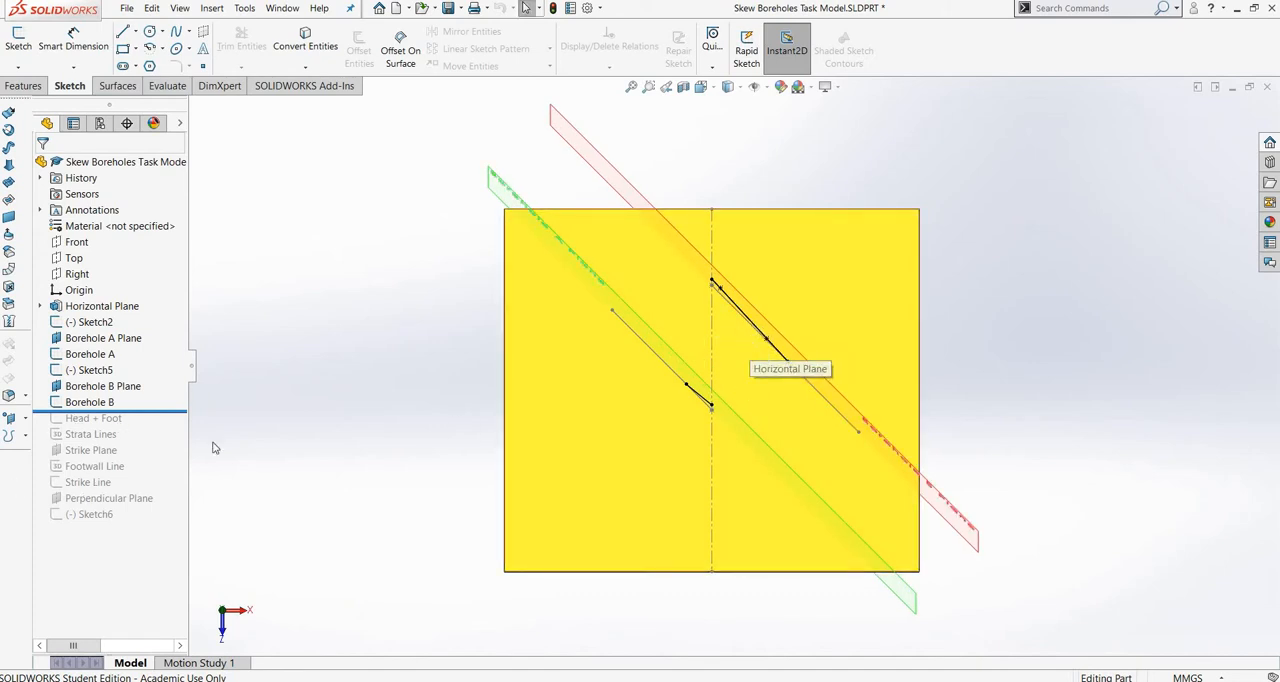
pyautogui.moveTo(626, 366); pyautogui.dragTo(626, 200, button='middle')
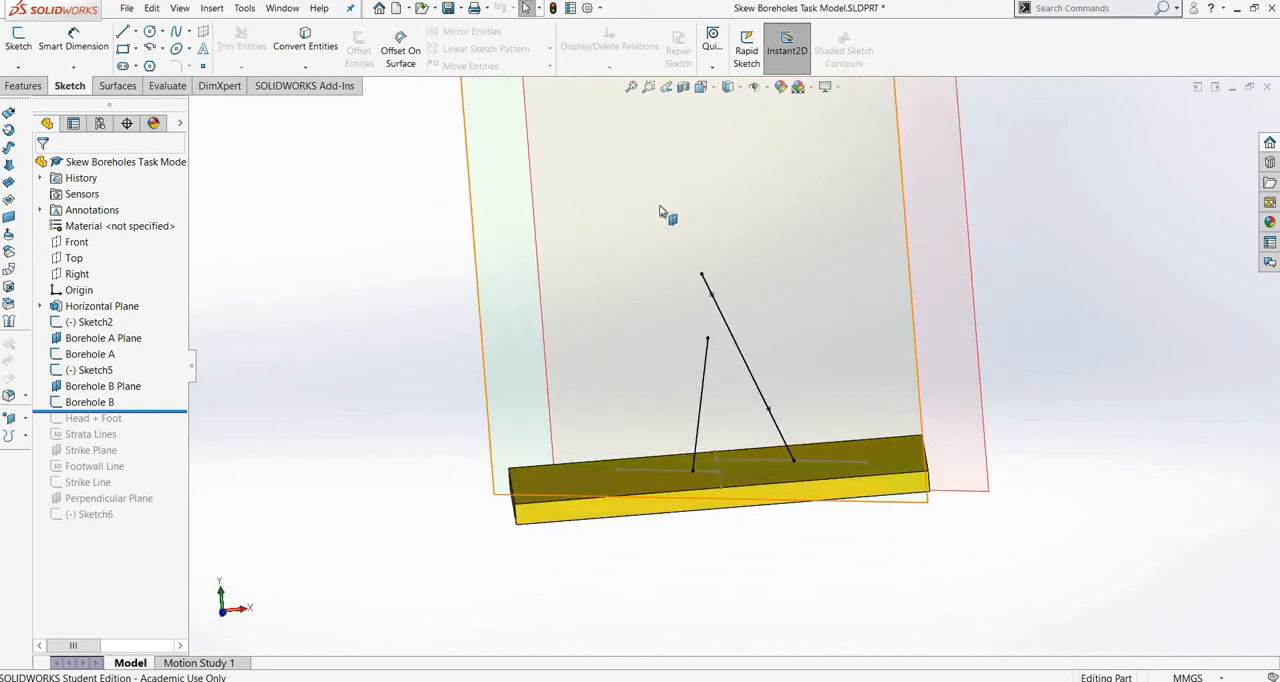
pyautogui.click(701, 88)
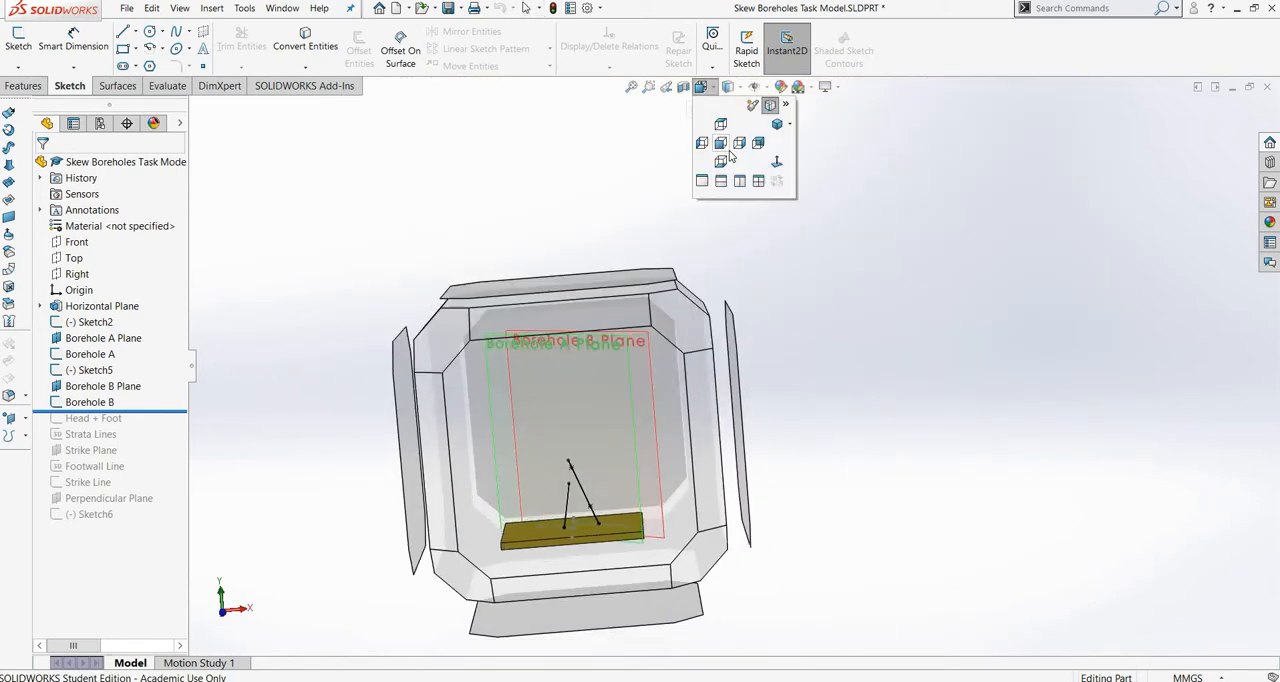
pyautogui.click(722, 145)
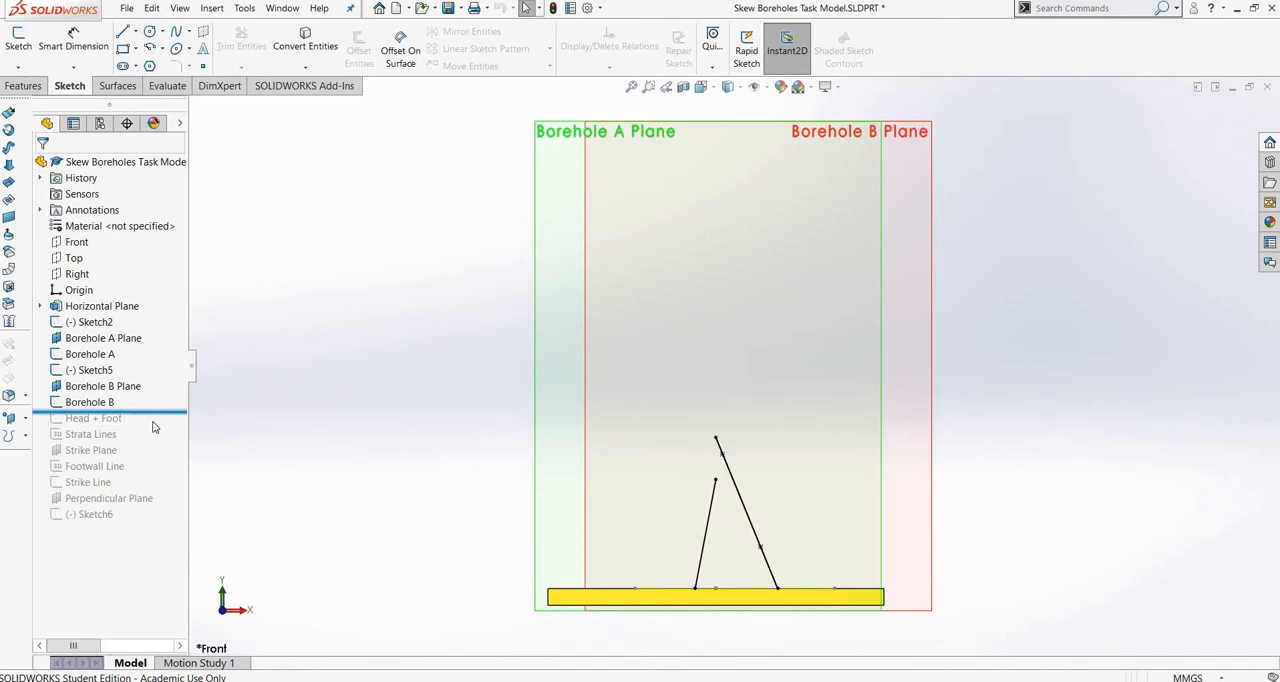
# Roll the feature history forward past Head + Foot and Strata Lines, and examine the strata lines between the boreholes.
pyautogui.moveTo(153, 427); pyautogui.dragTo(155, 432)
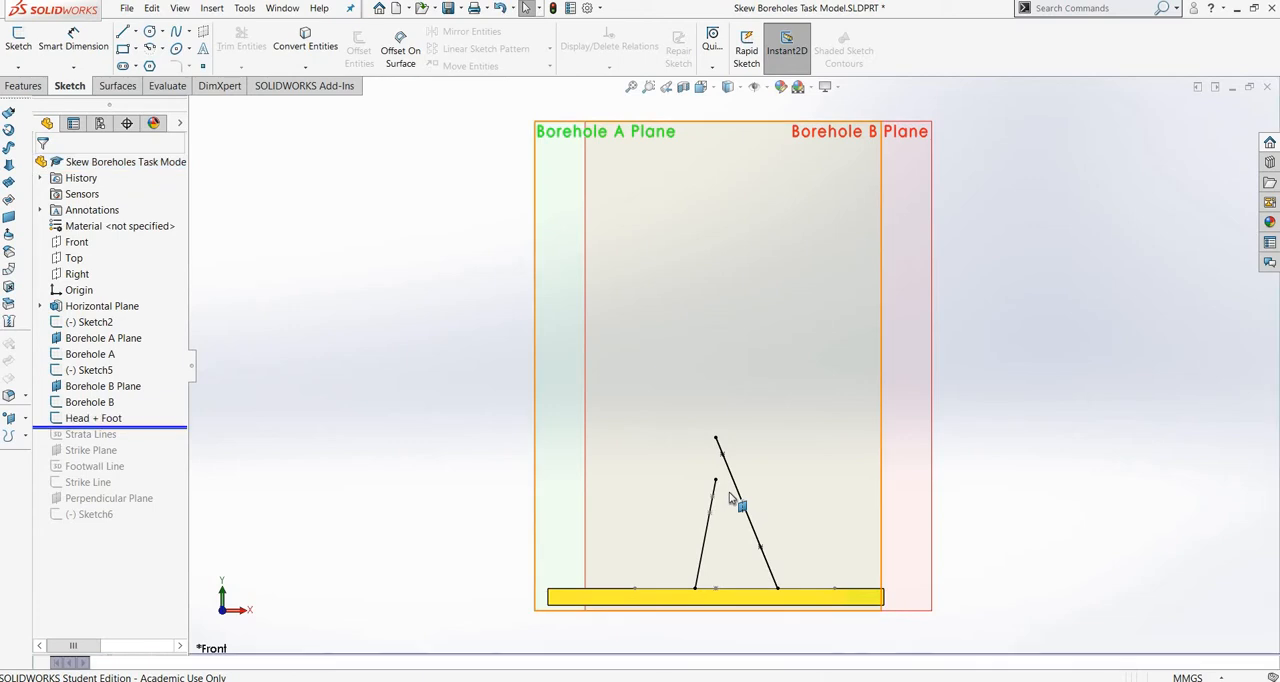
pyautogui.scroll(-1, 730, 493)
pyautogui.scroll(-2, 730, 497)
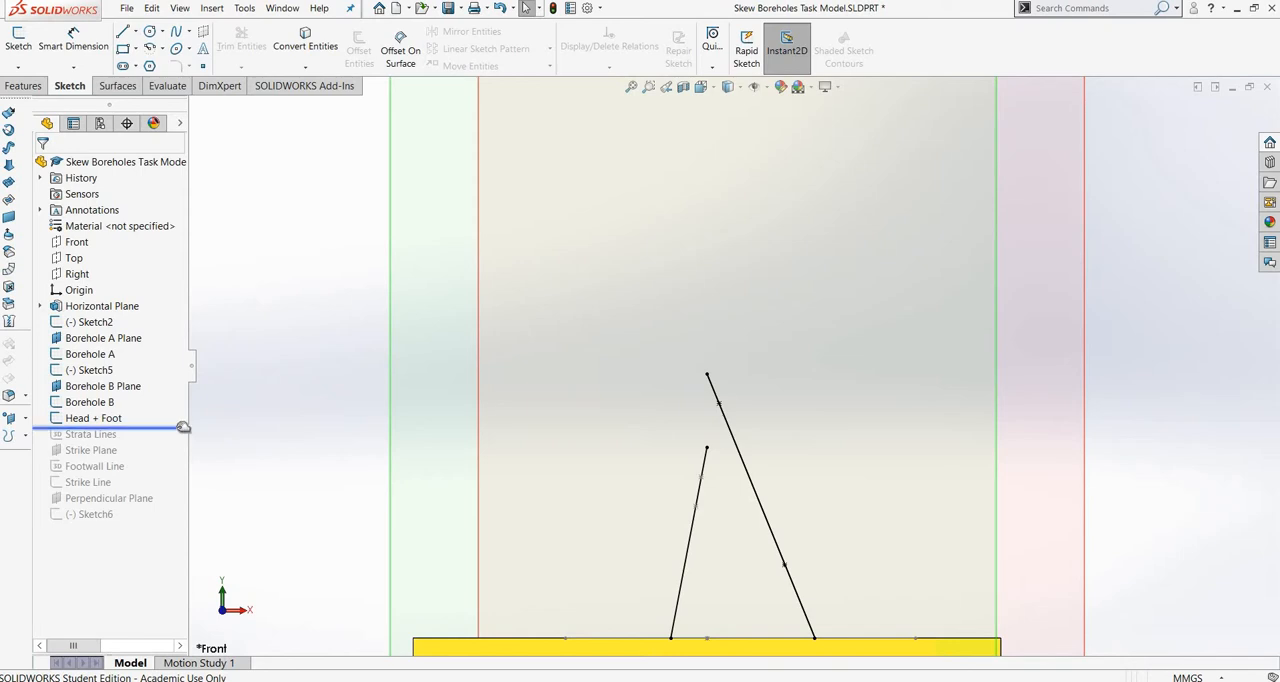
pyautogui.moveTo(183, 430); pyautogui.dragTo(183, 443)
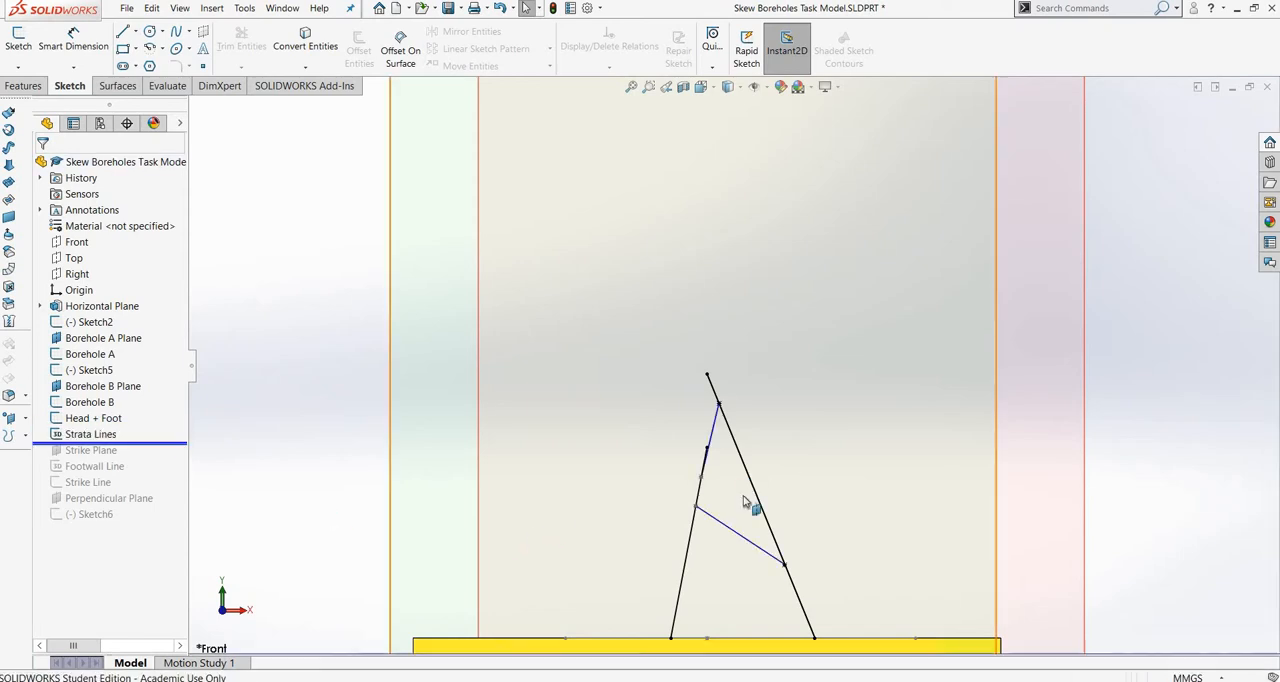
pyautogui.scroll(-5, 705, 451)
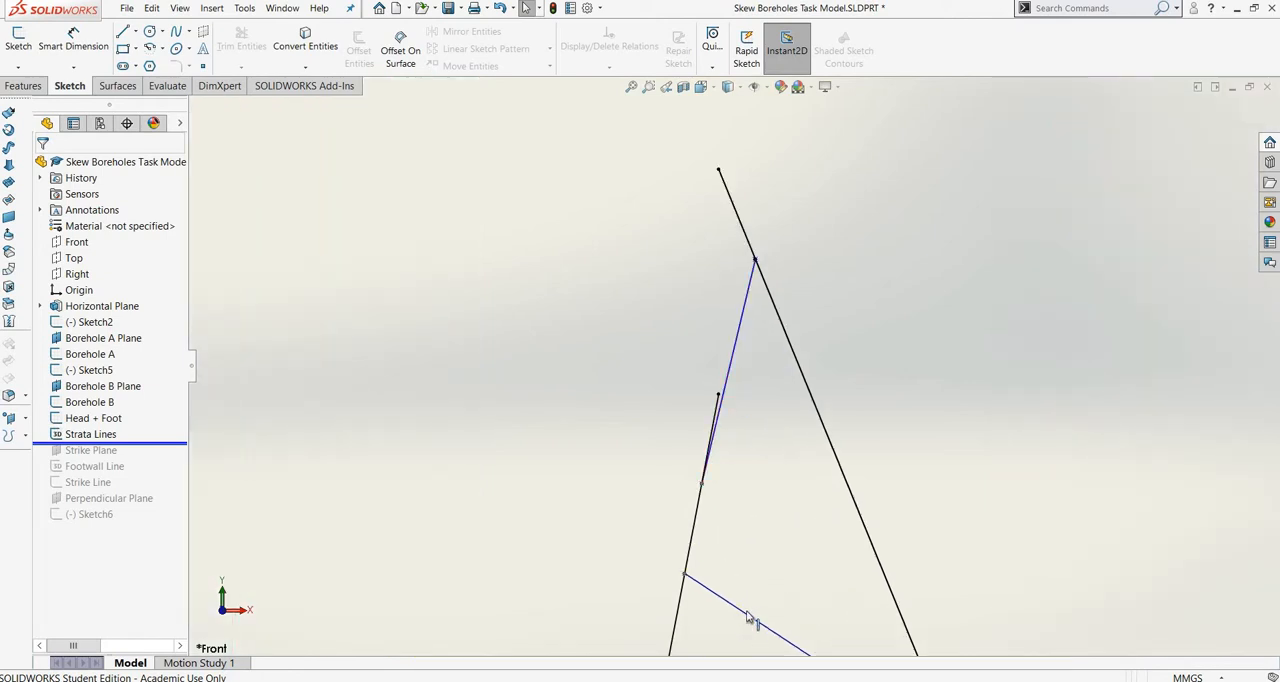
pyautogui.scroll(6, 760, 606)
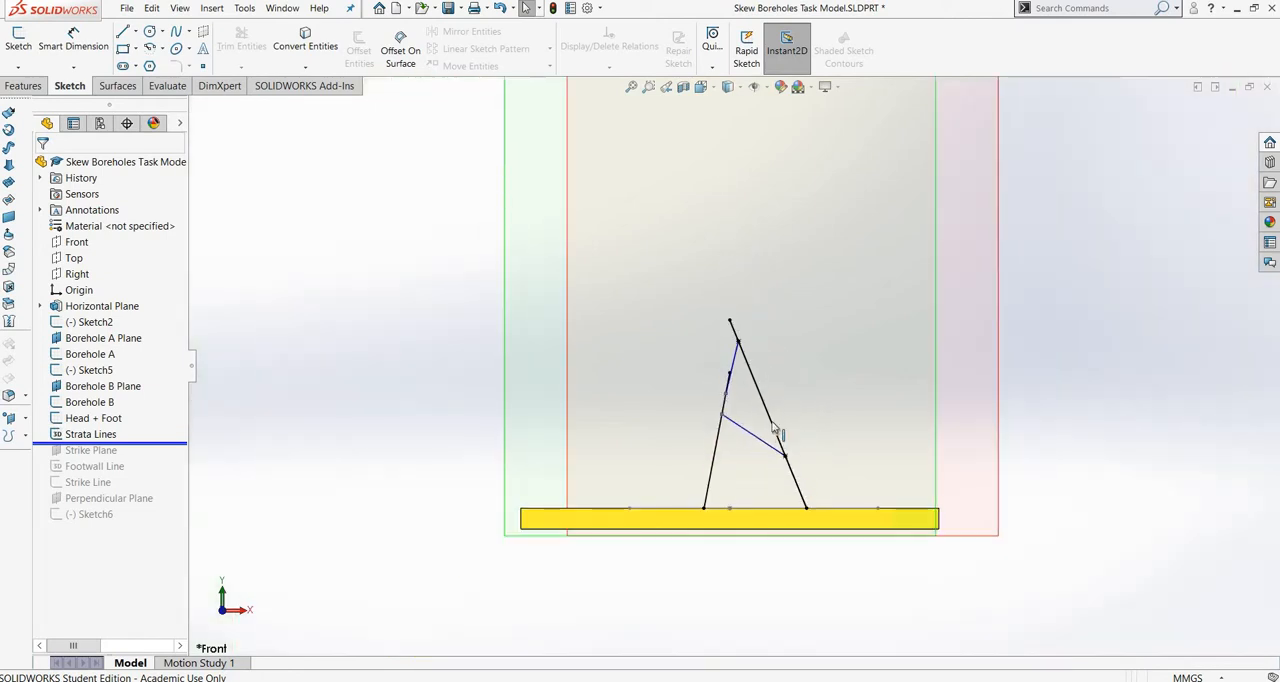
pyautogui.scroll(-2, 745, 375)
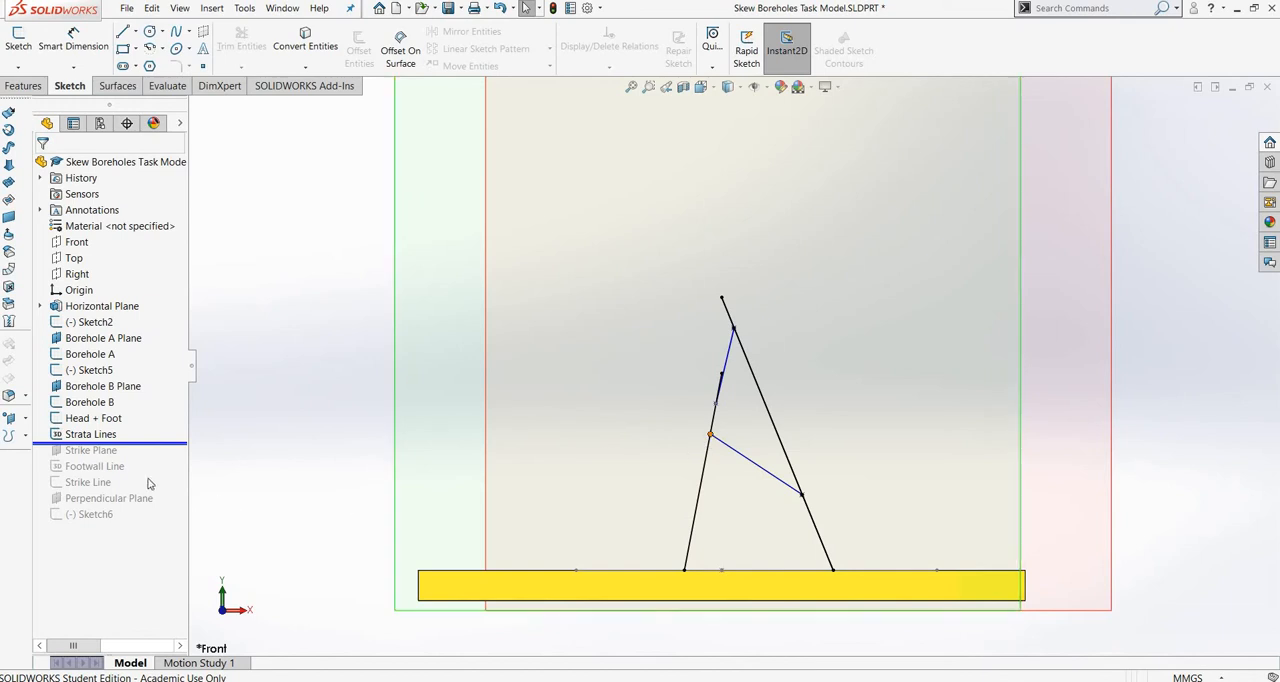
# Roll the feature history forward past Strike Plane and Footwall Line, and examine the line meeting the strike plane.
pyautogui.moveTo(175, 442); pyautogui.dragTo(178, 459)
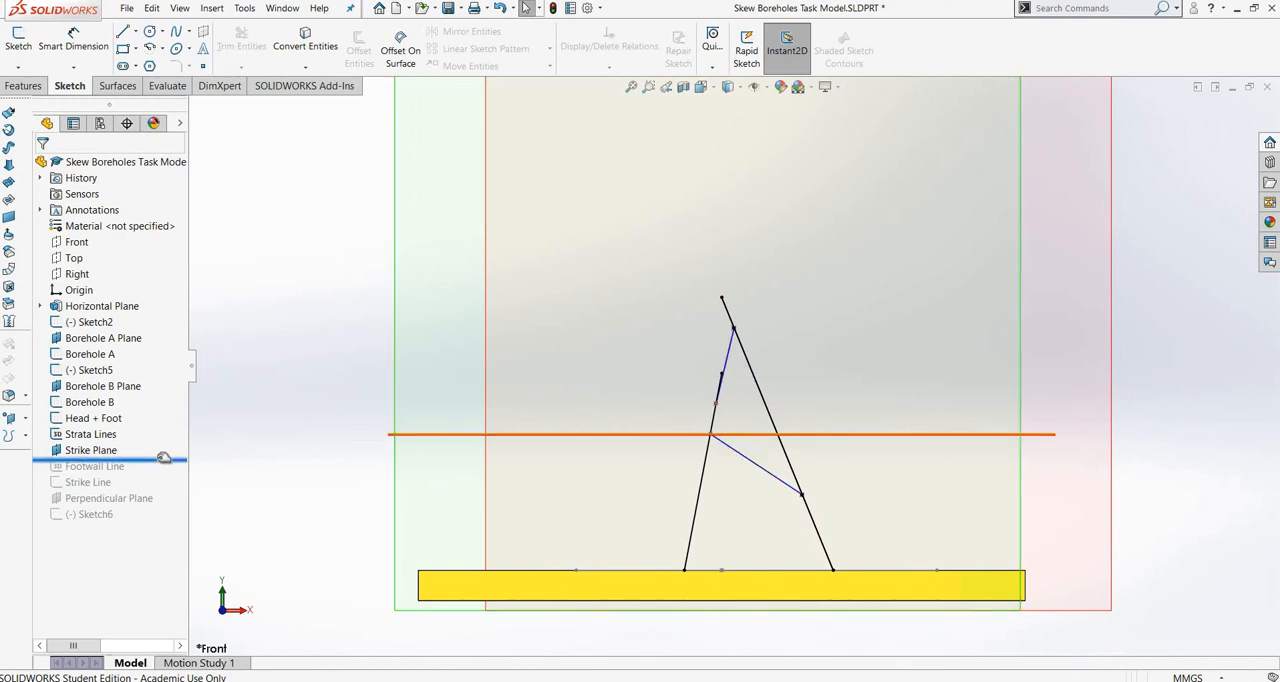
pyautogui.moveTo(162, 459); pyautogui.dragTo(164, 471)
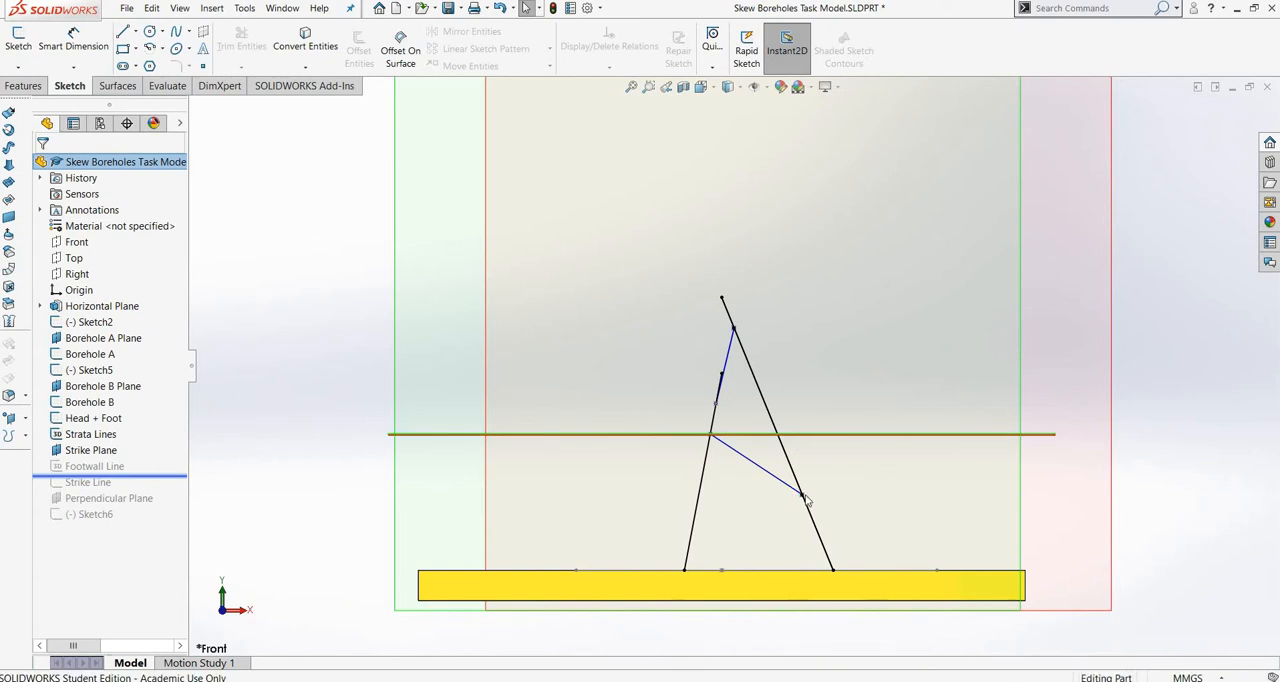
pyautogui.scroll(-3, 820, 473)
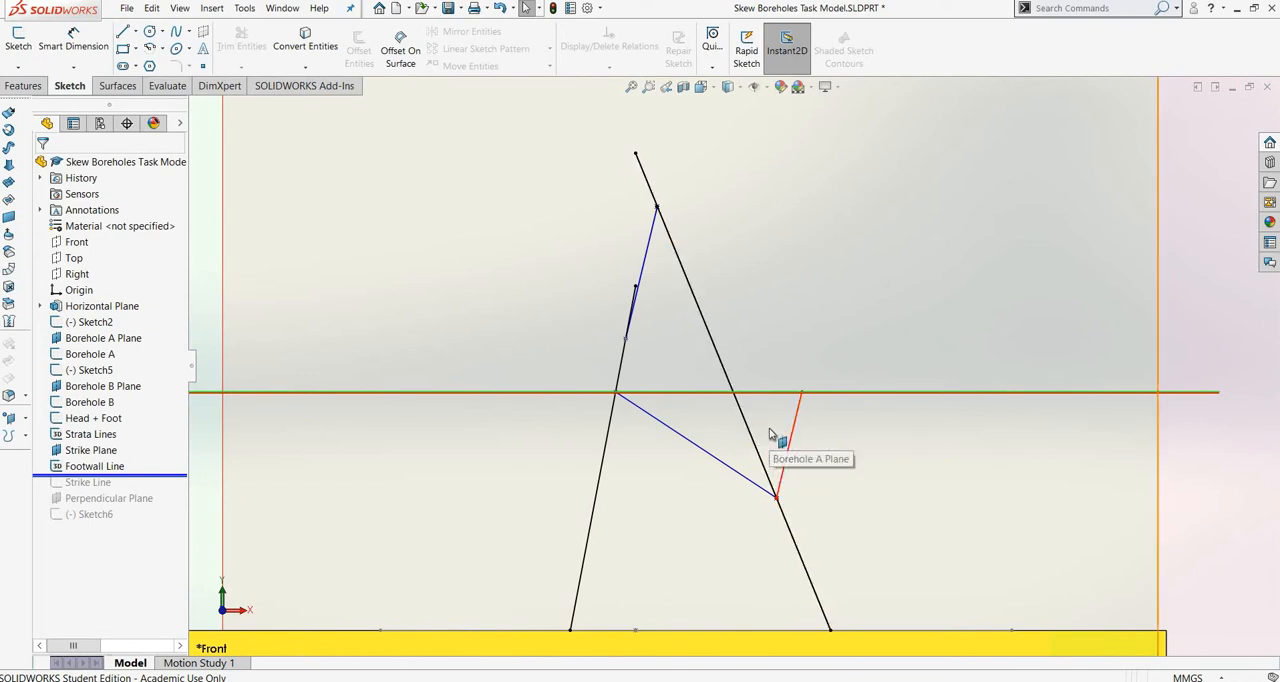
pyautogui.scroll(1, 770, 433)
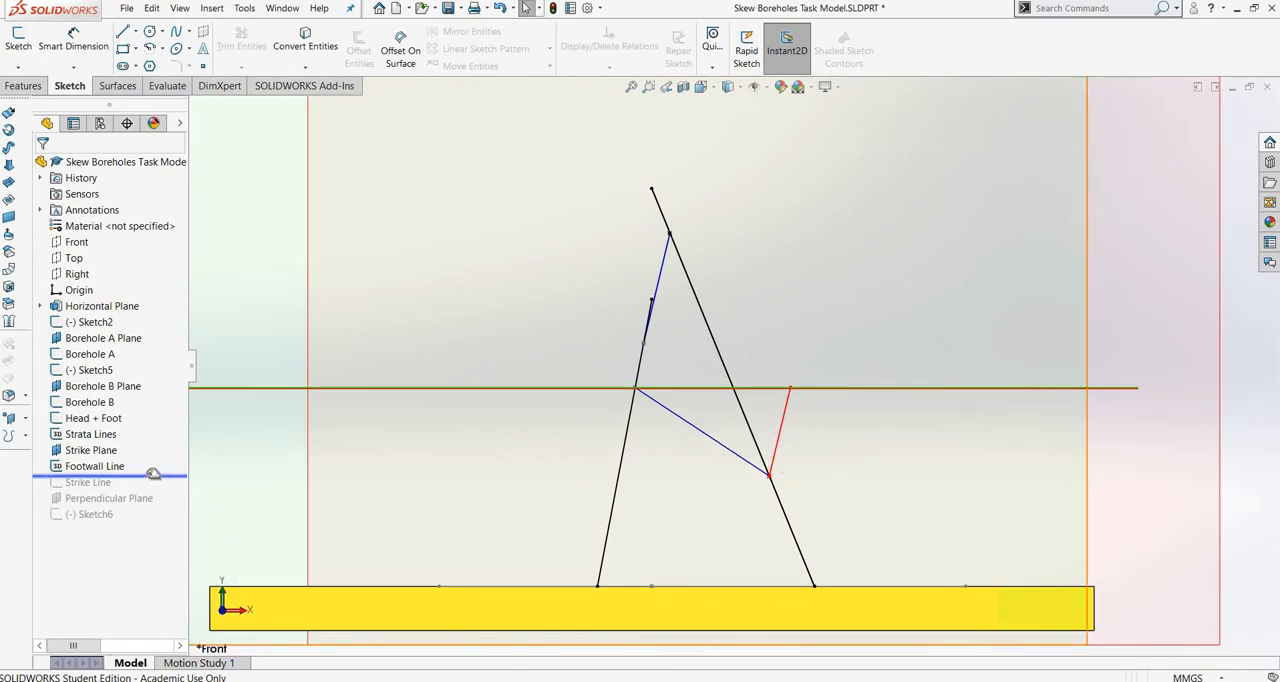
# Roll the feature history forward past Strike Line, and orbit the model to examine the line on the strike plane.
pyautogui.moveTo(156, 475); pyautogui.dragTo(157, 492)
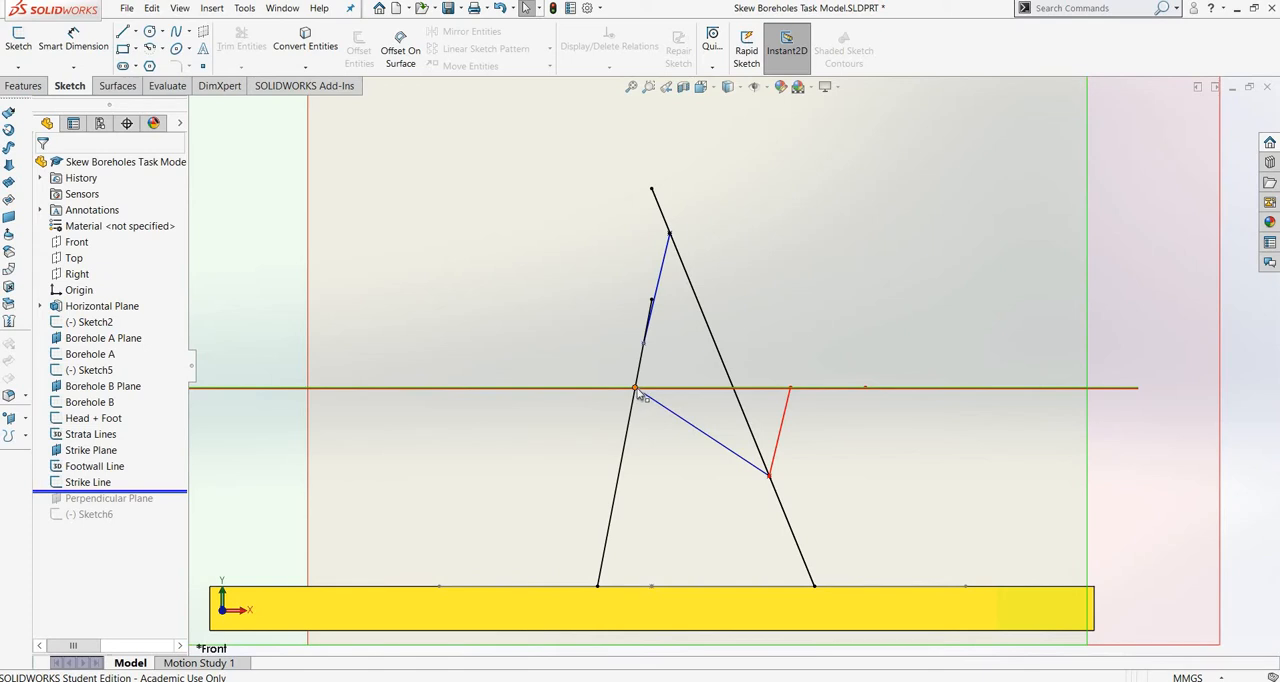
pyautogui.moveTo(636, 392); pyautogui.dragTo(655, 405, button='middle')
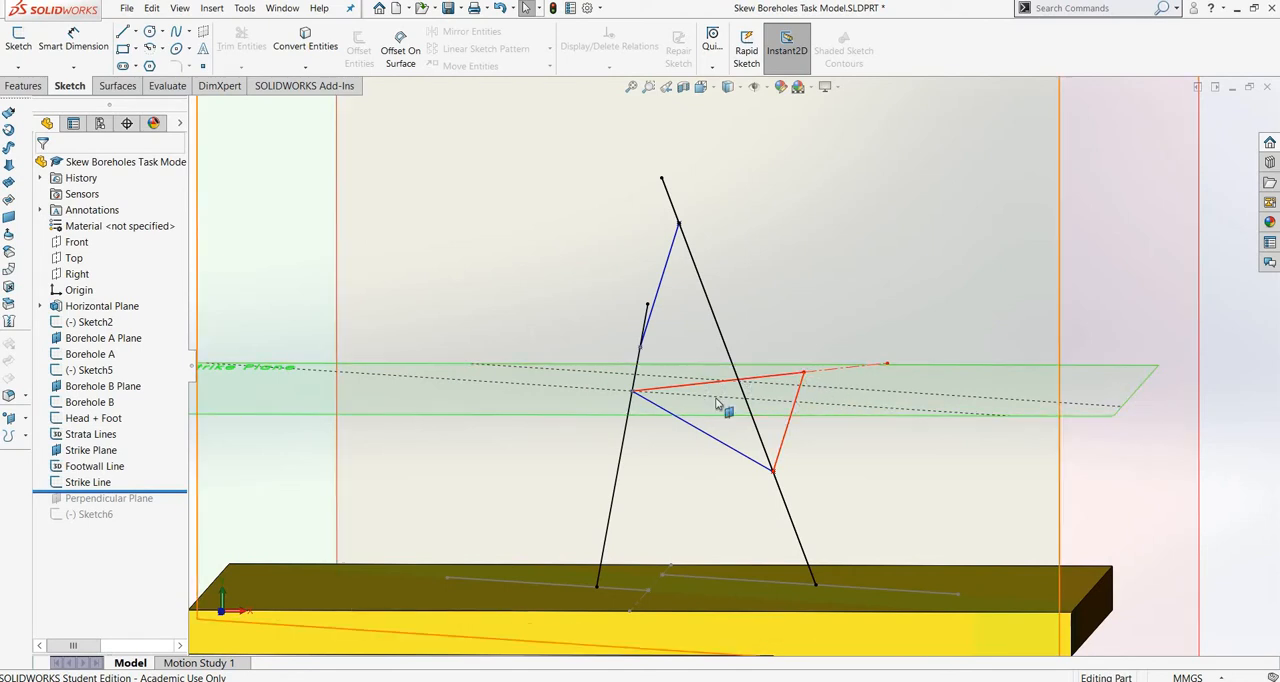
pyautogui.scroll(2, 780, 390)
pyautogui.scroll(-3, 795, 372)
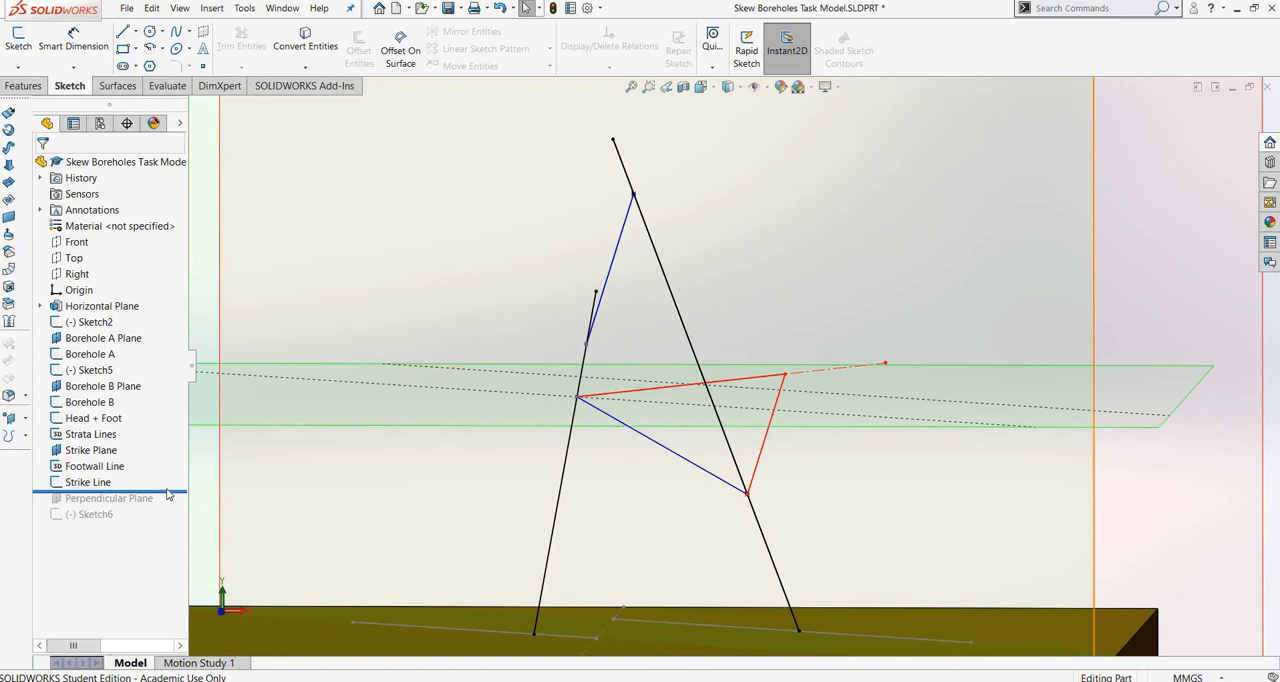
# Roll the feature history forward through Perpendicular Plane and Sketch6, viewing the model normal to Perpendicular Plane.
pyautogui.moveTo(167, 492); pyautogui.dragTo(166, 508)
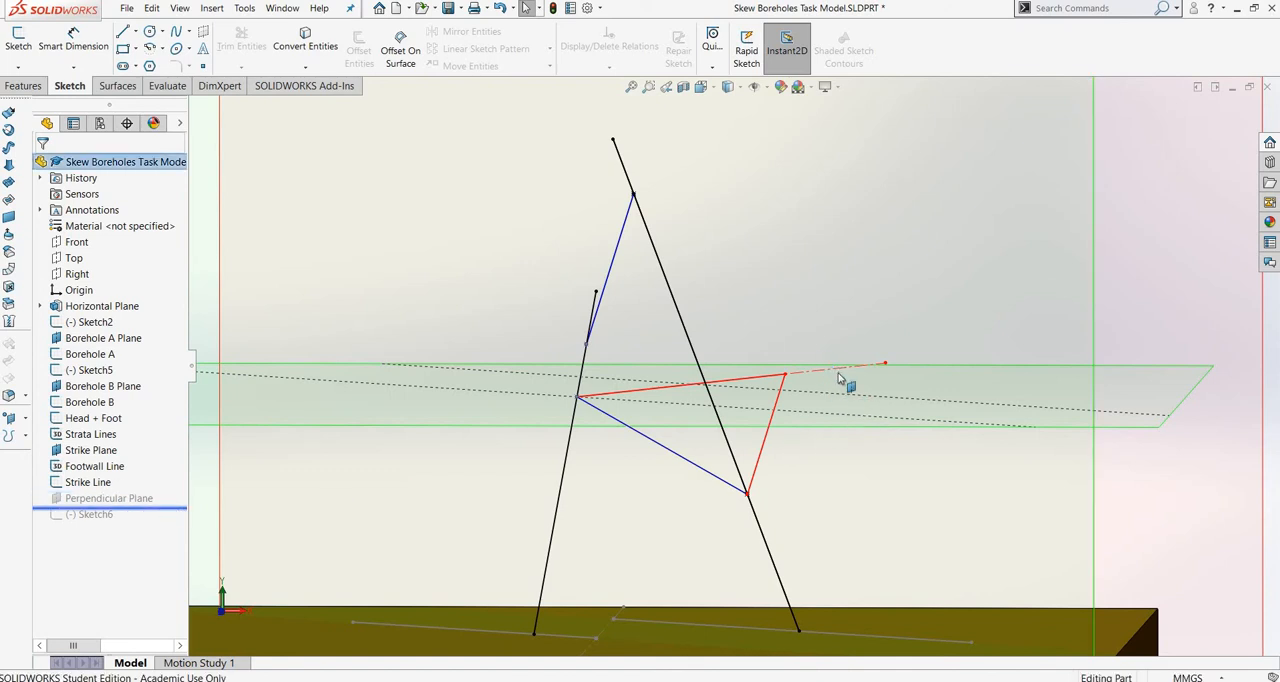
pyautogui.click(119, 497)
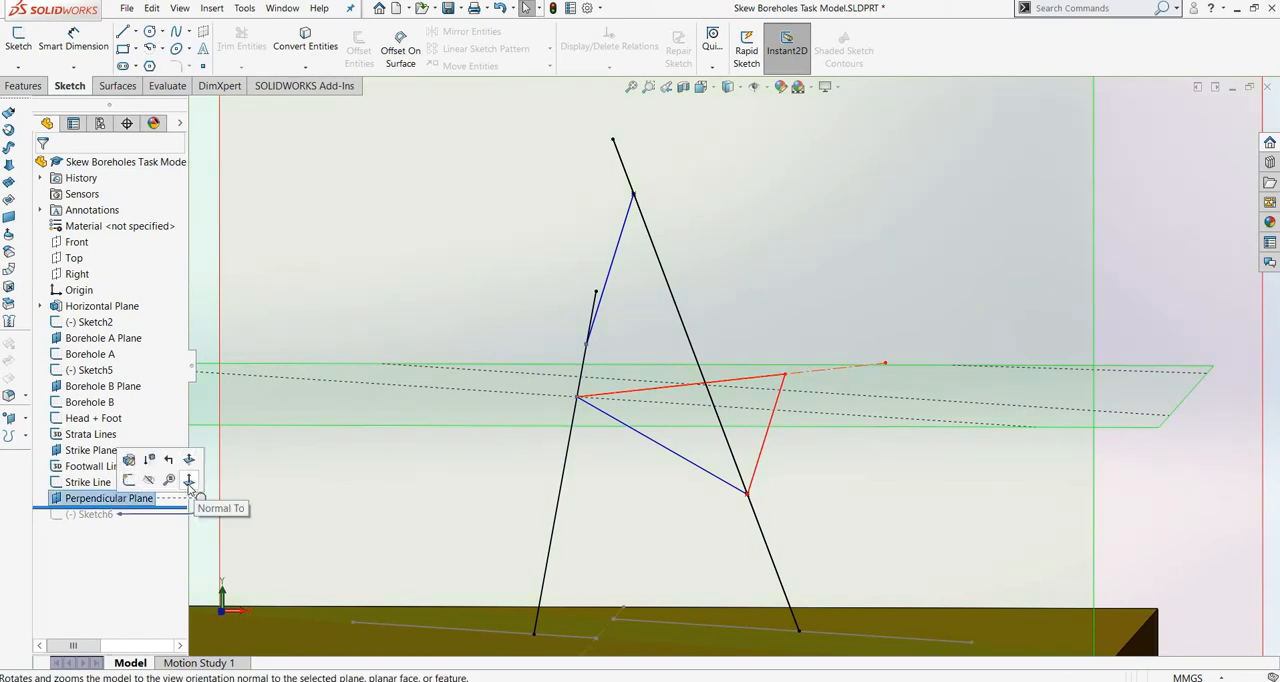
pyautogui.click(188, 483)
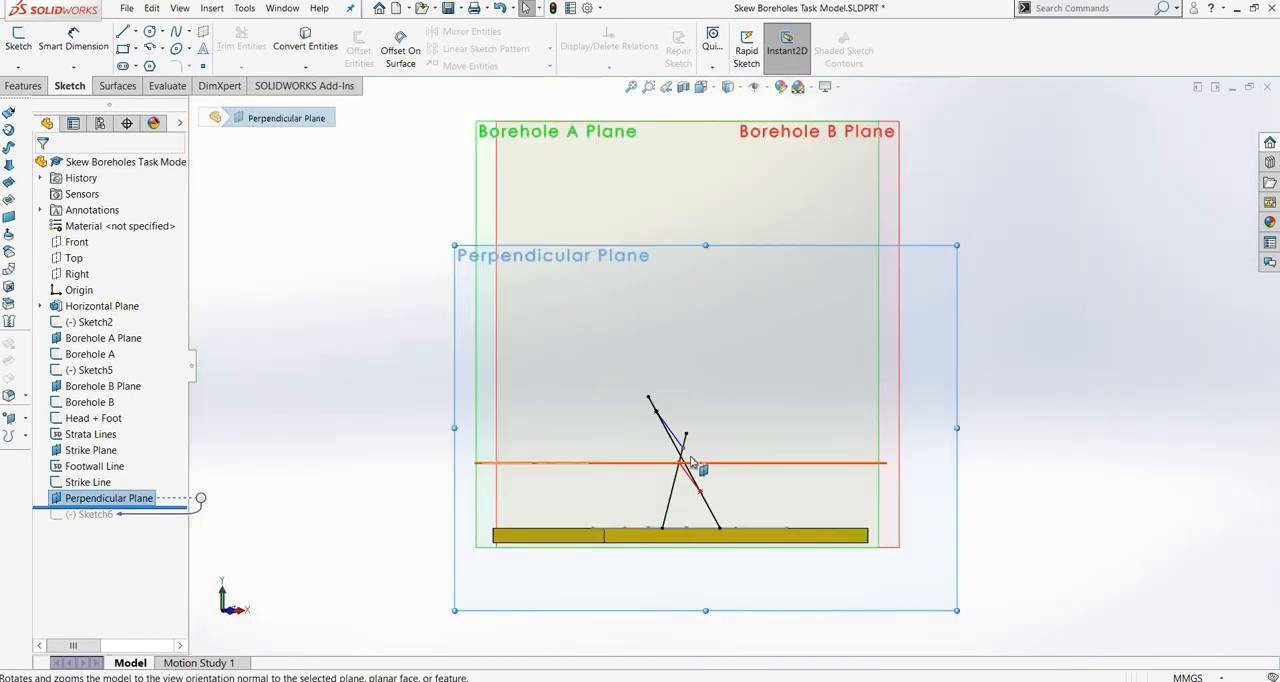
pyautogui.scroll(-5, 687, 462)
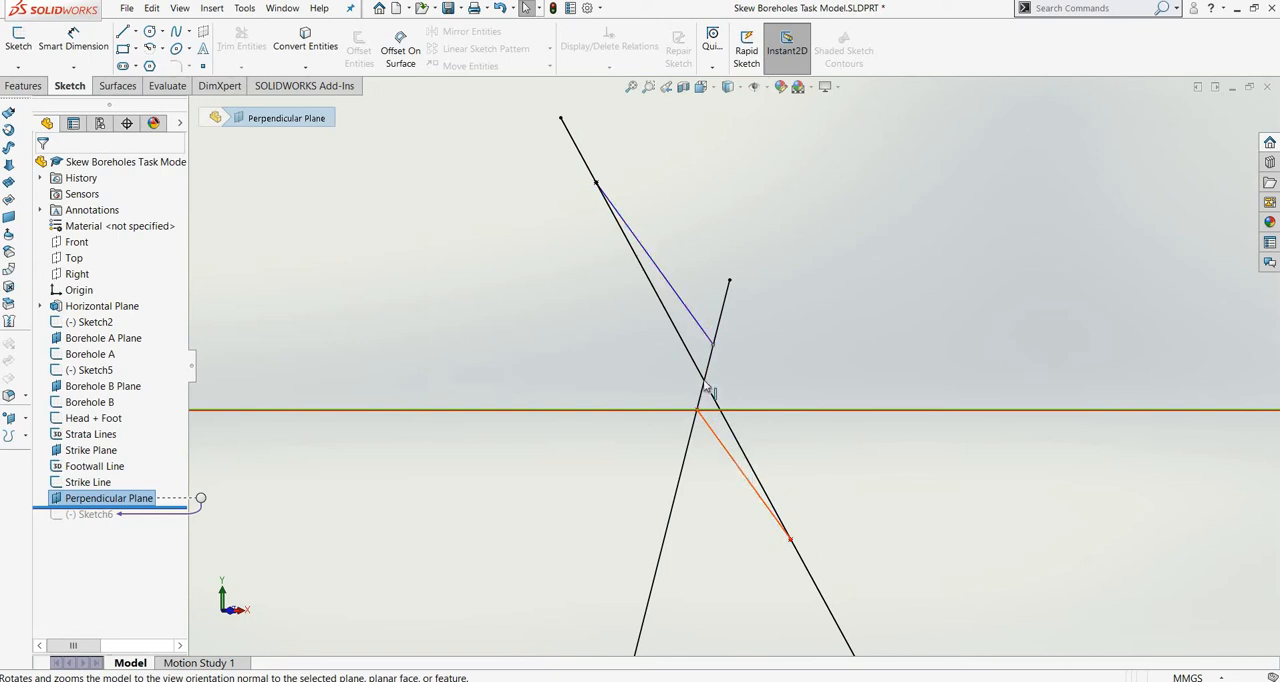
pyautogui.scroll(4, 751, 453)
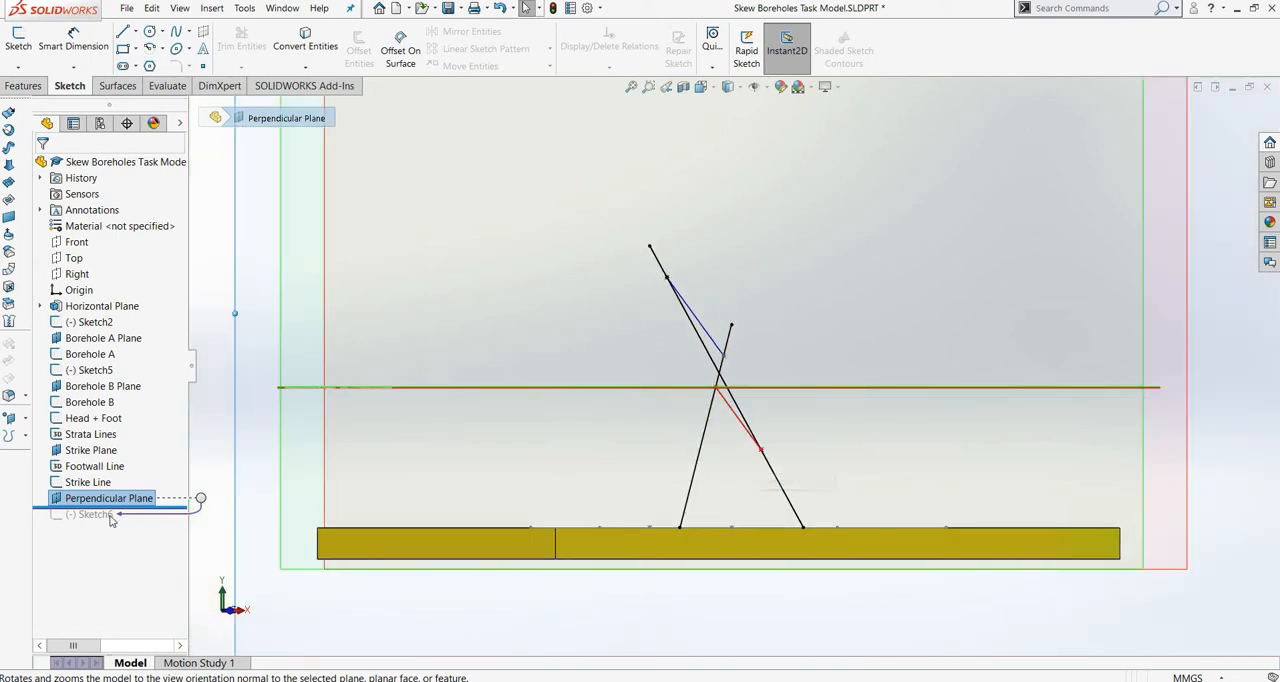
pyautogui.moveTo(113, 518); pyautogui.dragTo(114, 523)
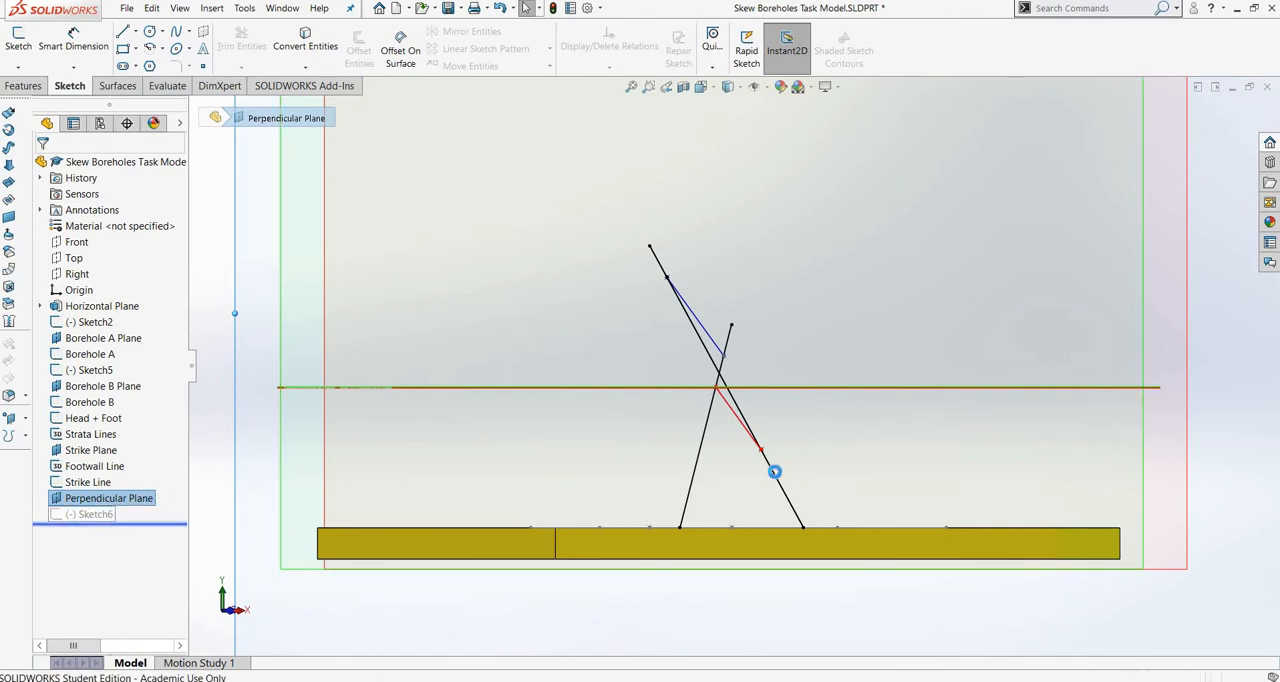
pyautogui.scroll(-2, 770, 462)
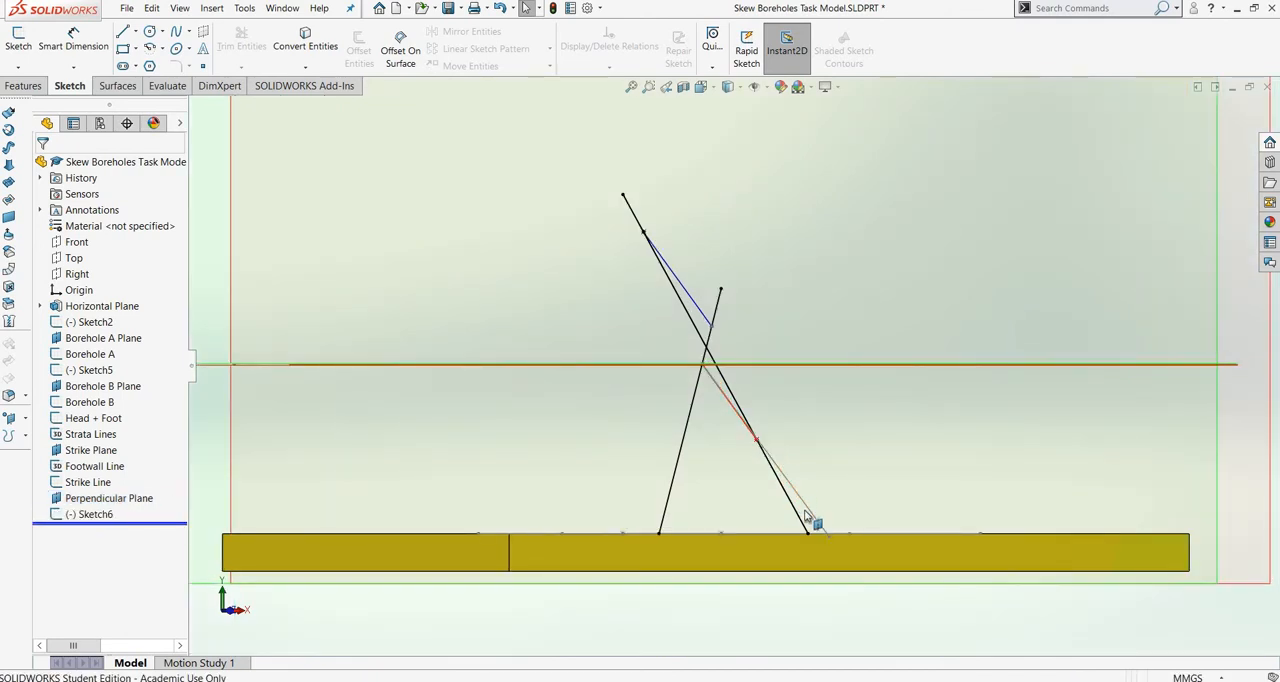